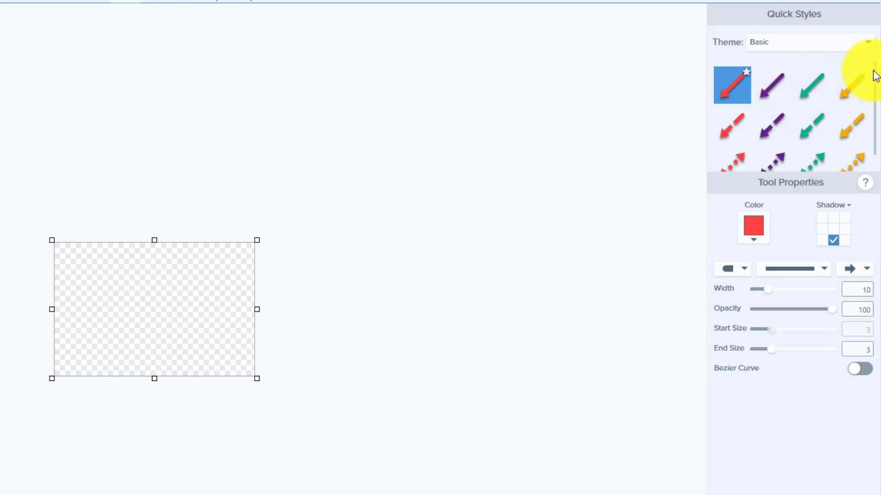
- Draw a leftward arrow near the canvas's upper edge using the green dashed style from the Basic theme
drag(876, 76, 876, 93)
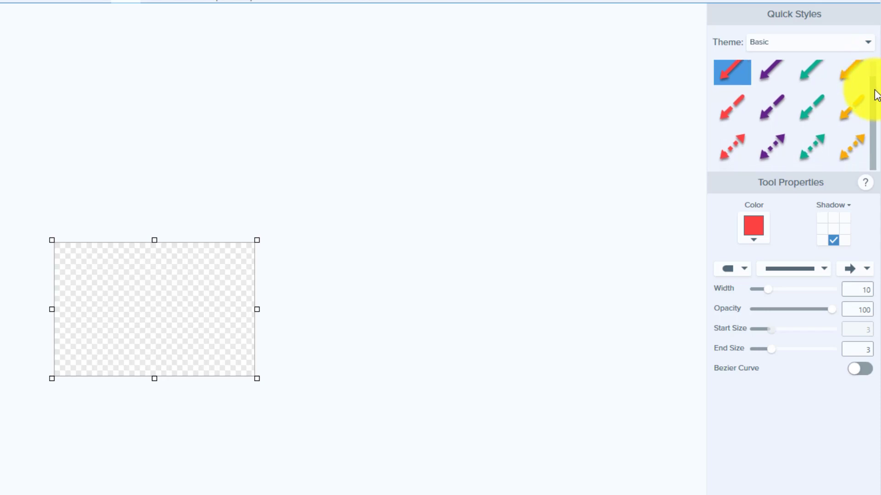
click(808, 112)
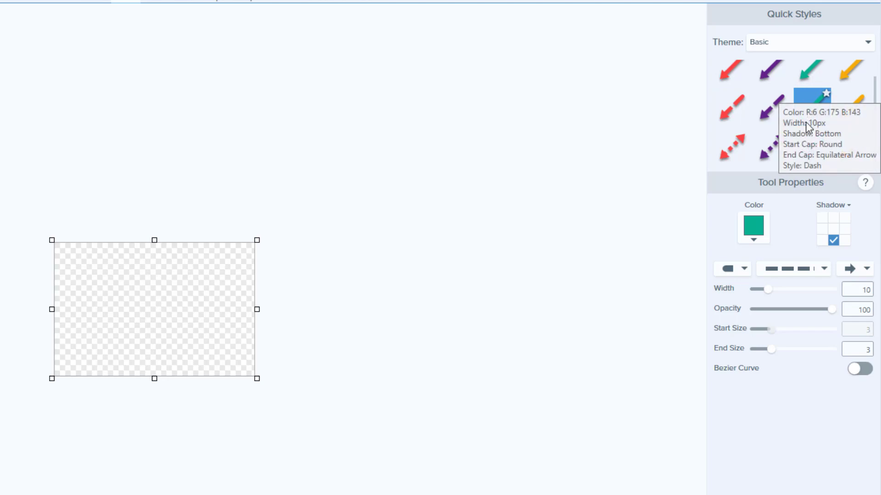
click(233, 262)
drag(234, 263, 141, 275)
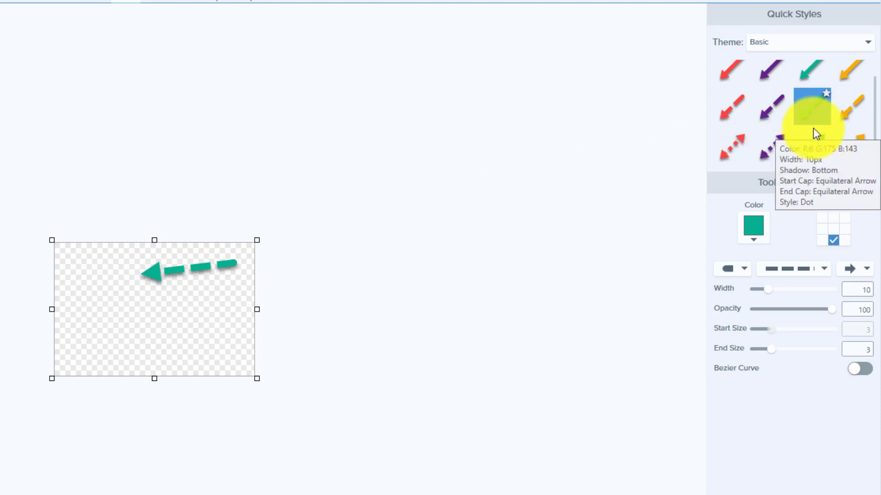
- Choose the green dotted double-headed quick style, then change its color to yellow (#E3F705) and its shadow to center
click(781, 145)
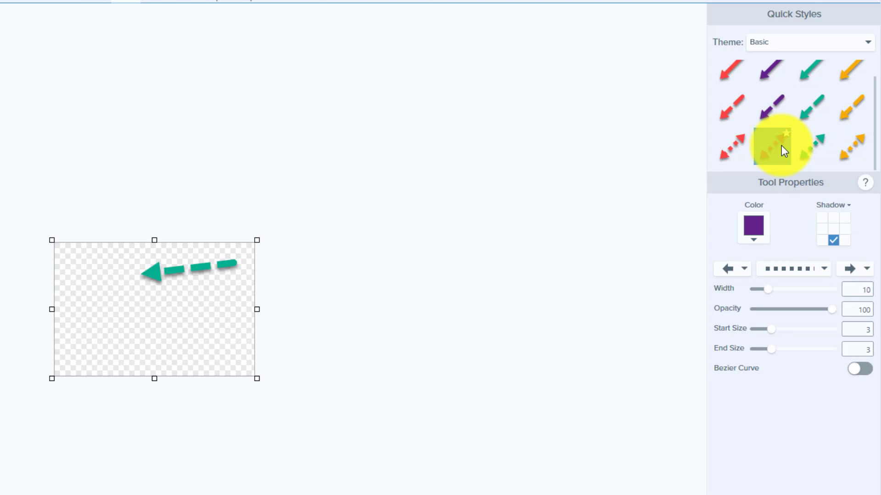
click(817, 142)
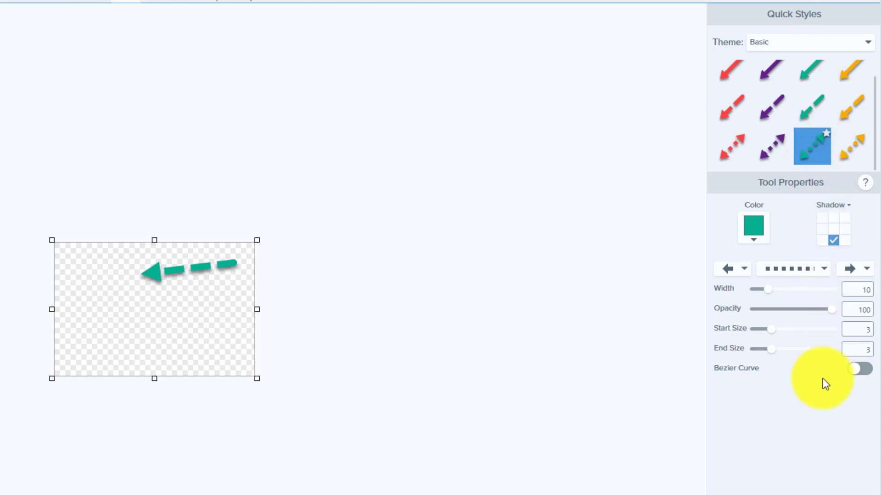
click(752, 236)
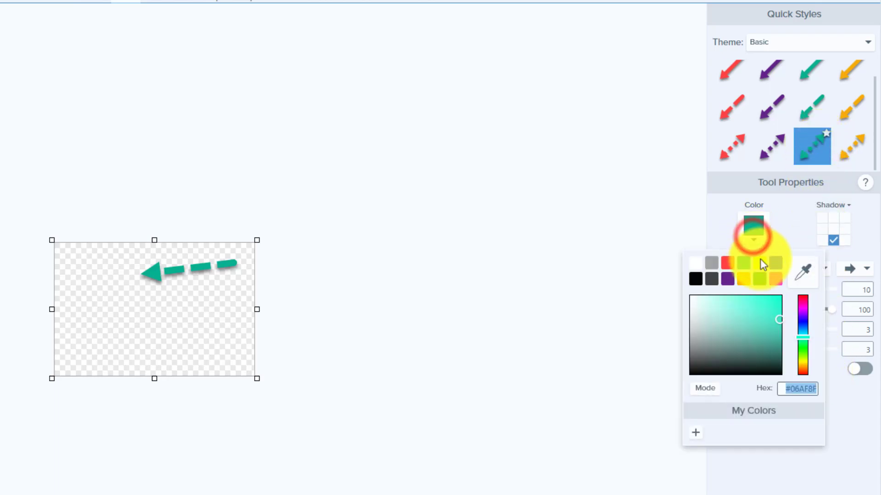
click(761, 265)
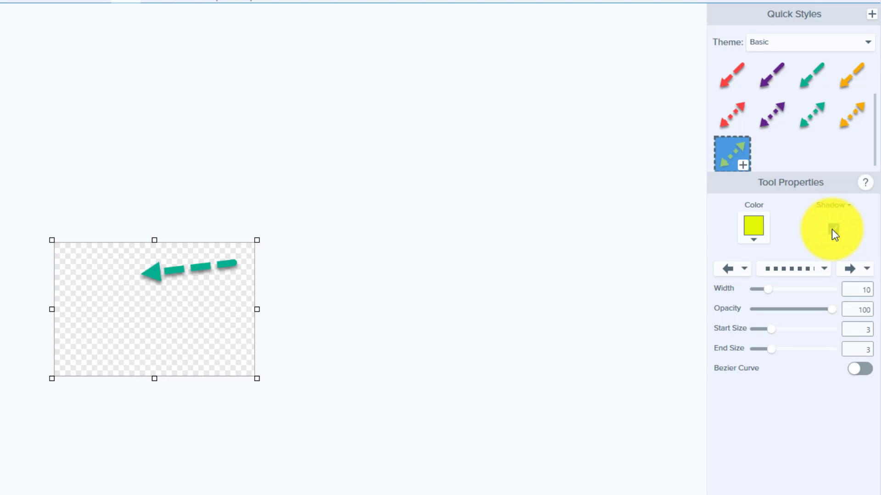
- Set the yellow arrow style's start cap to diamond, end cap to round and line style to dash dot dot
click(746, 267)
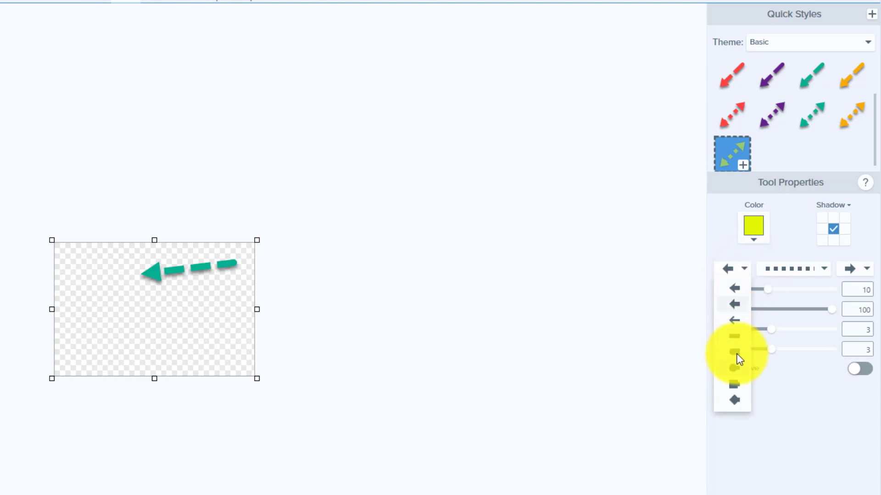
click(734, 400)
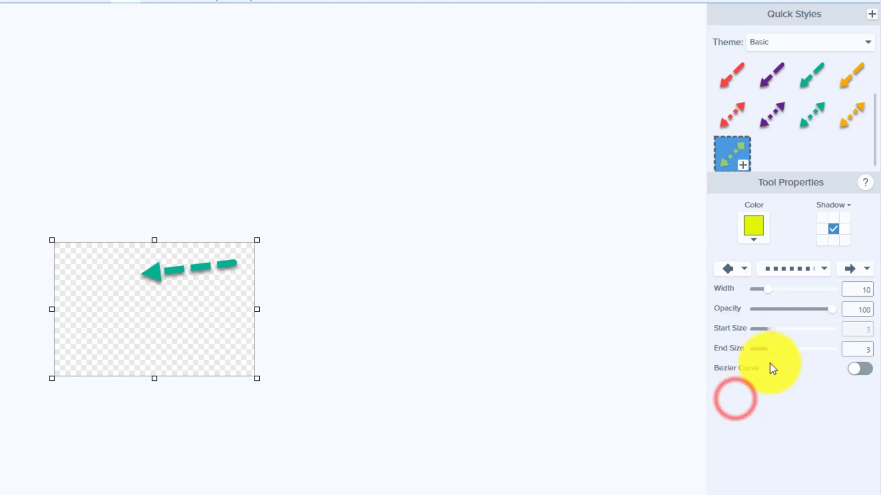
click(860, 269)
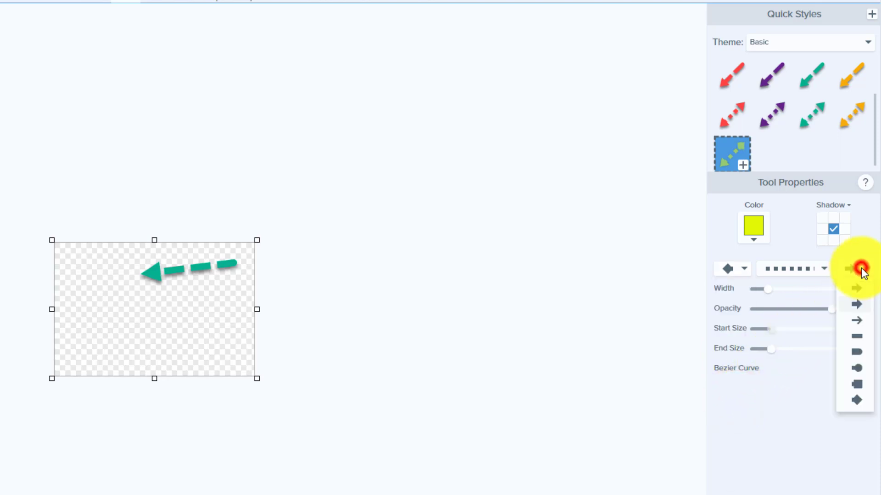
click(861, 356)
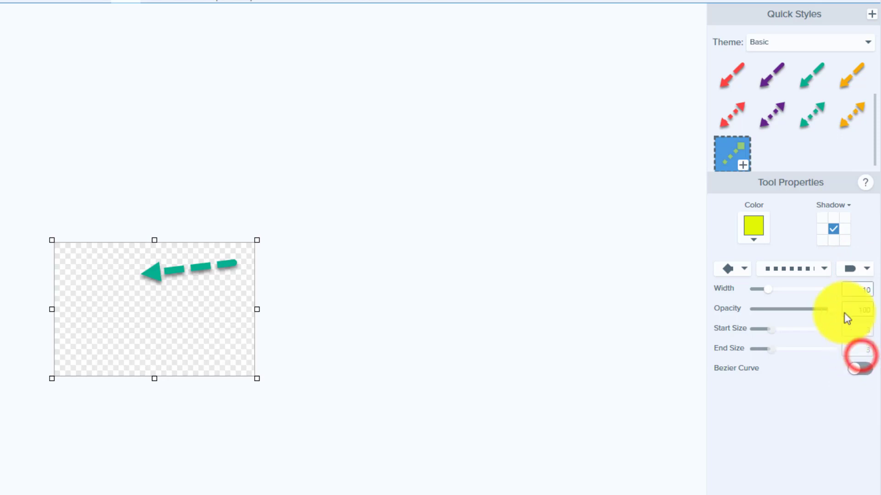
click(827, 270)
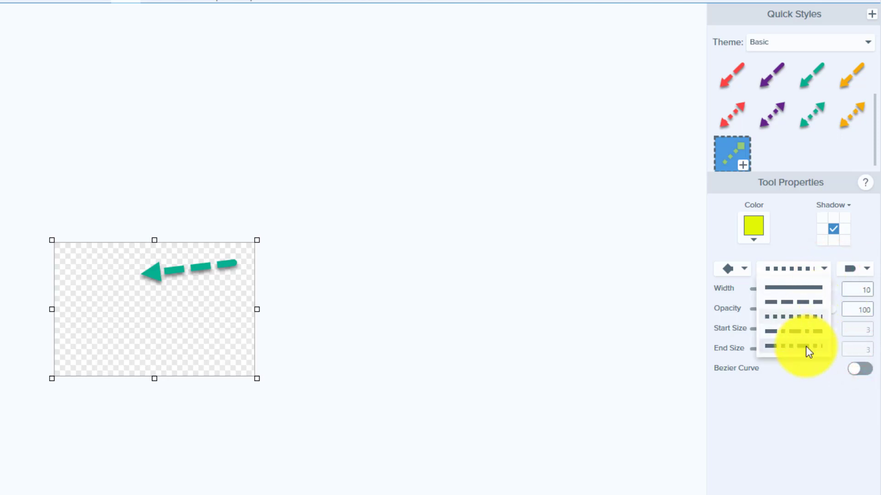
click(808, 351)
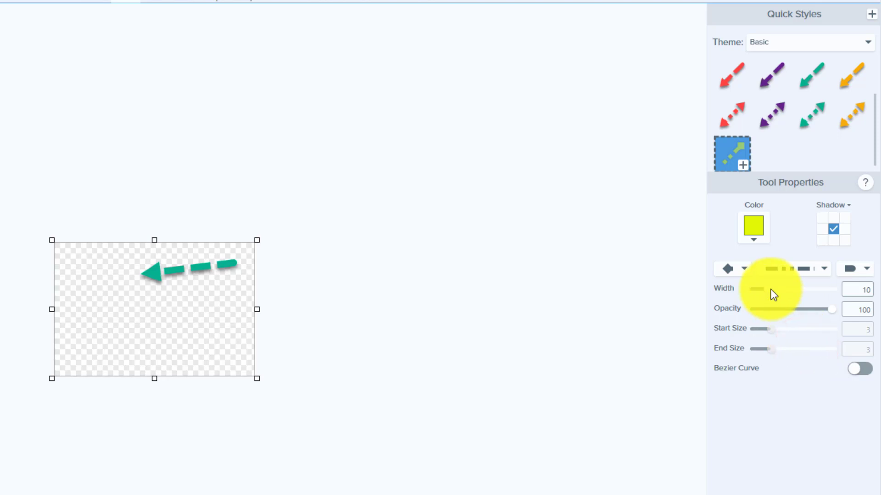
- Set the width to 15 and draw a yellow arrow below the green dashed one, leaving it deselected
drag(773, 295, 782, 295)
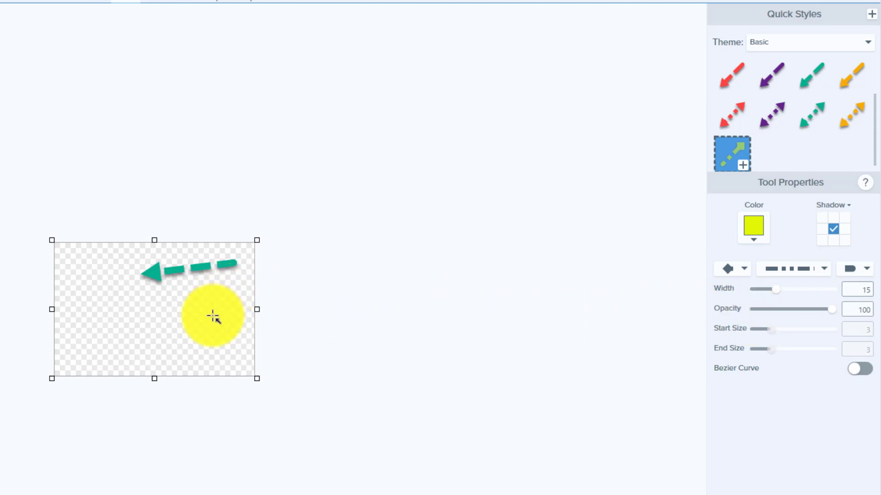
mouse_move(213, 316)
mouse_down()
mouse_move(118, 315)
mouse_move(88, 296)
mouse_up()
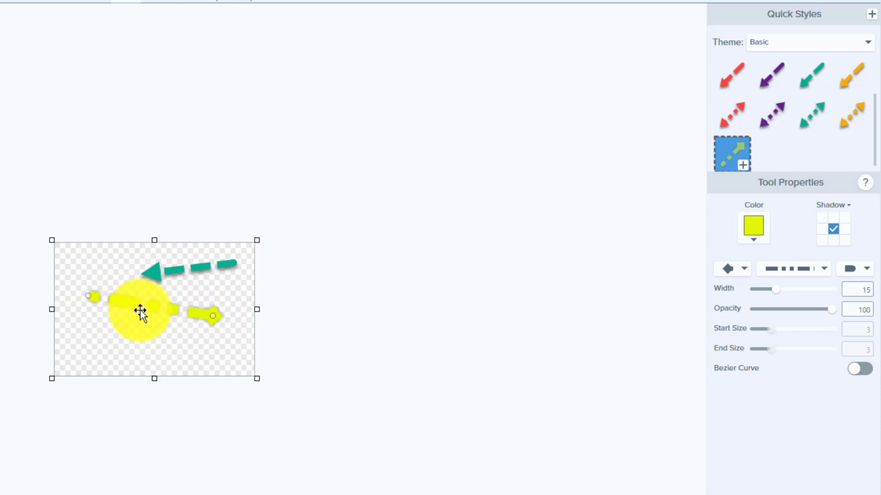
key(Escape)
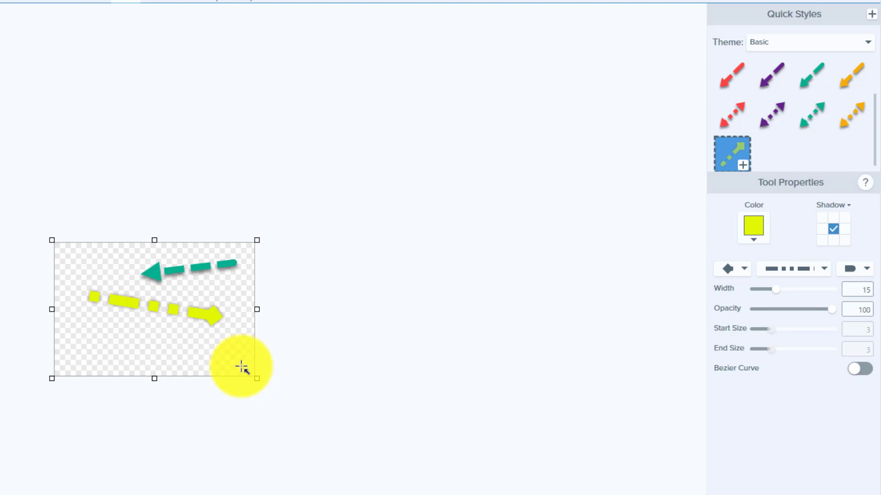
- Reselect the yellow arrow and reduce its width to 8, keeping the opacity at 100
click(192, 310)
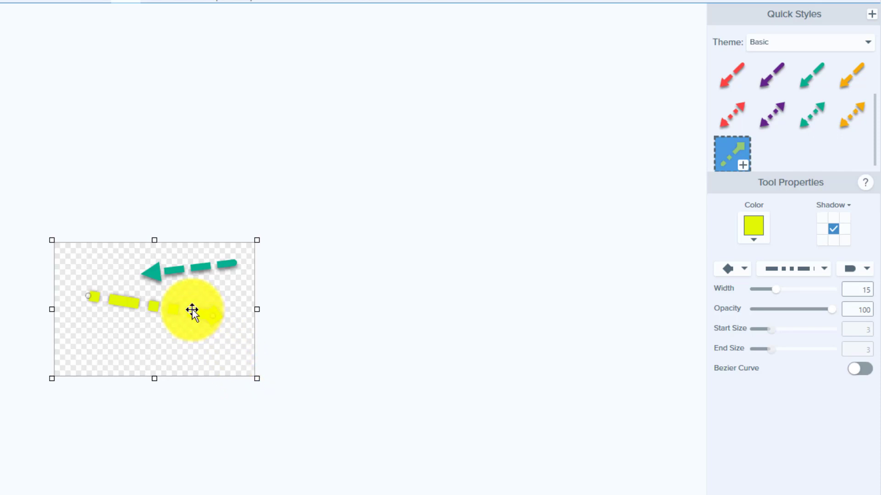
click(153, 306)
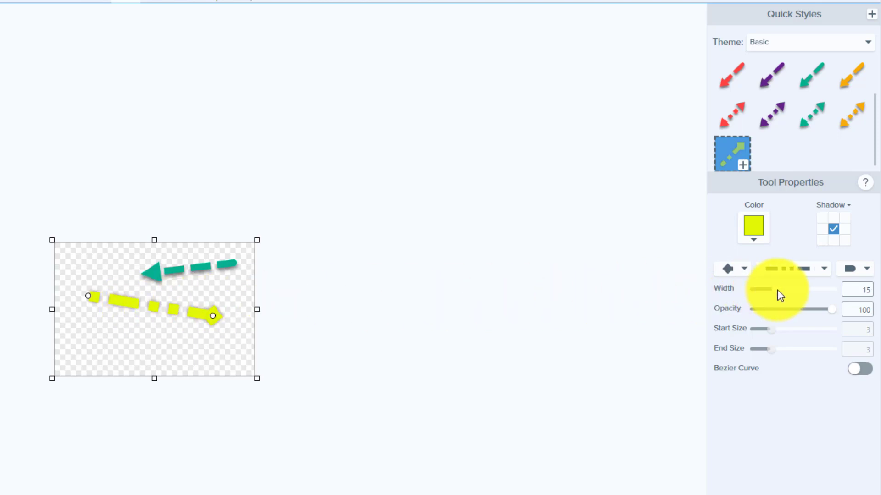
mouse_move(777, 290)
mouse_down()
mouse_move(796, 289)
mouse_move(766, 287)
mouse_up()
mouse_move(829, 309)
mouse_down()
mouse_move(796, 309)
mouse_move(831, 310)
mouse_up()
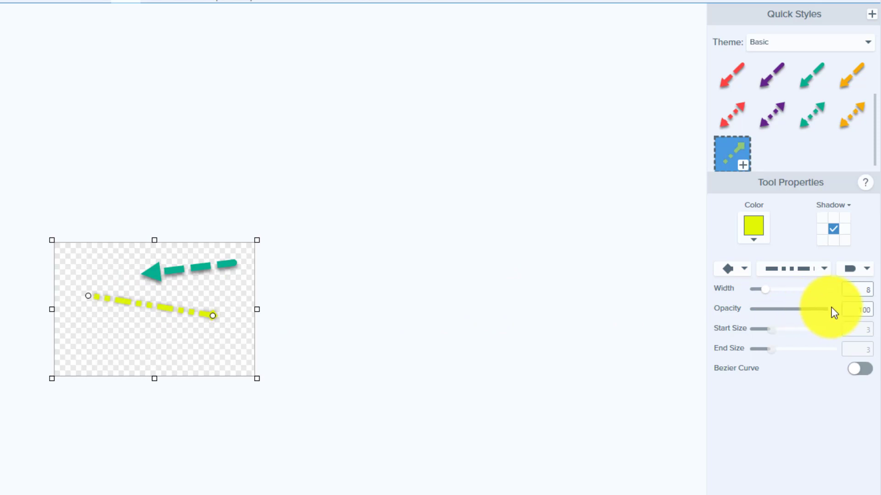
- Recolor the selected yellow arrow green and change its start cap to the barbed arrow
click(759, 241)
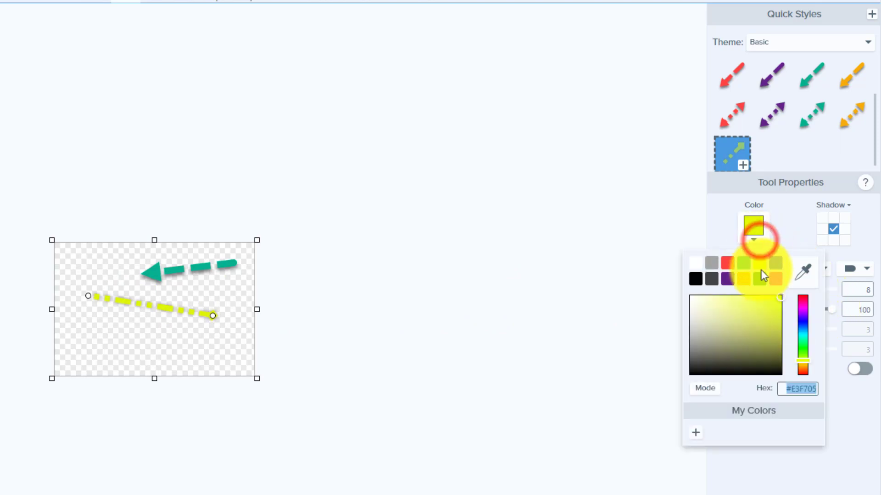
click(760, 278)
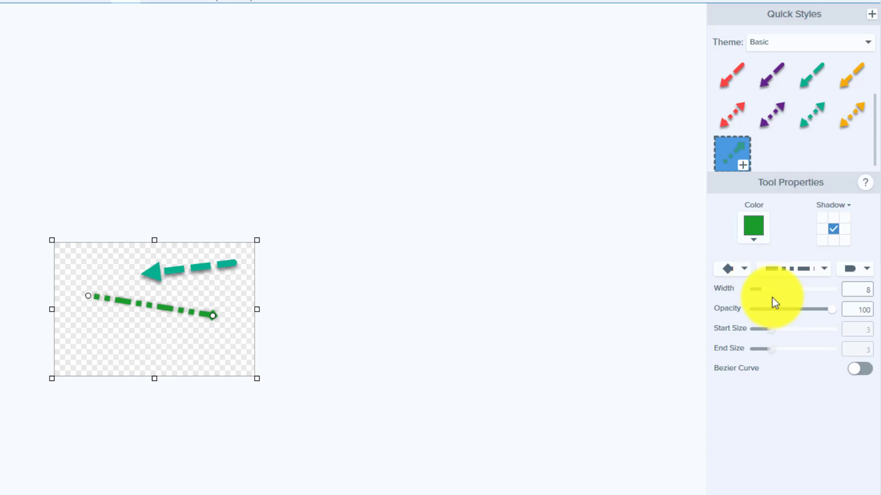
click(739, 266)
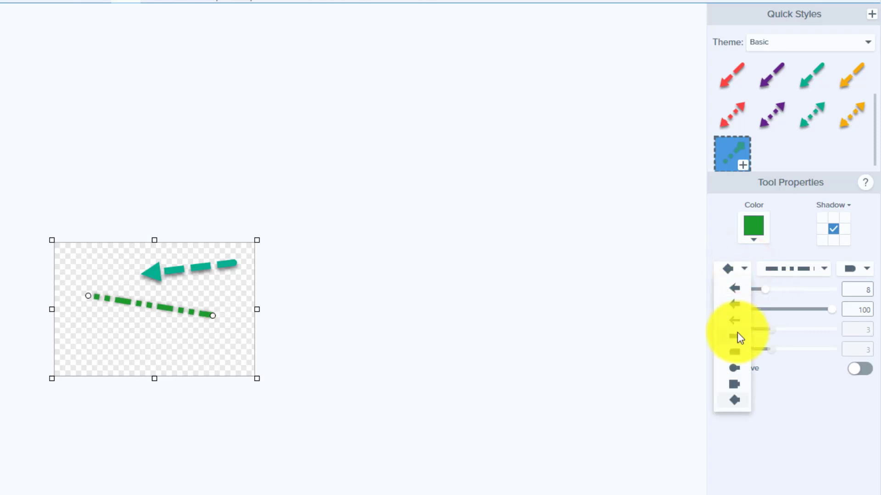
click(740, 290)
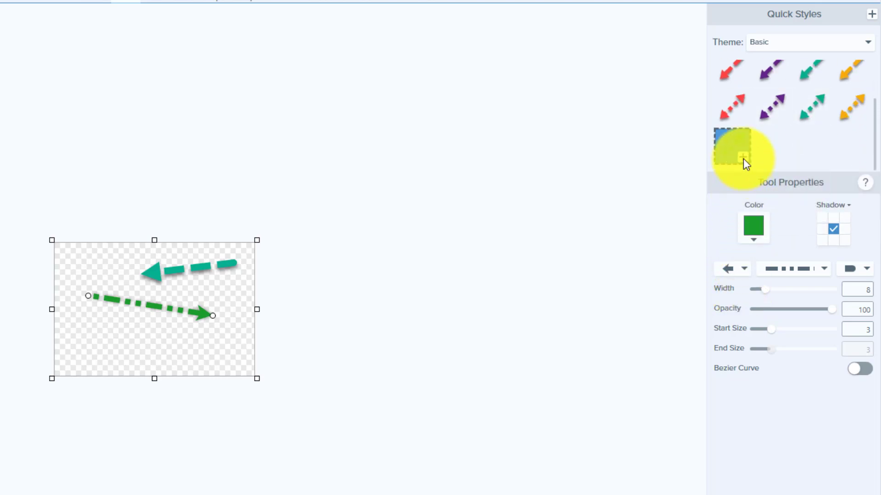
- Save the green arrow's settings as a new quick style and test it by switching between it and other dotted styles
mouse_move(743, 159)
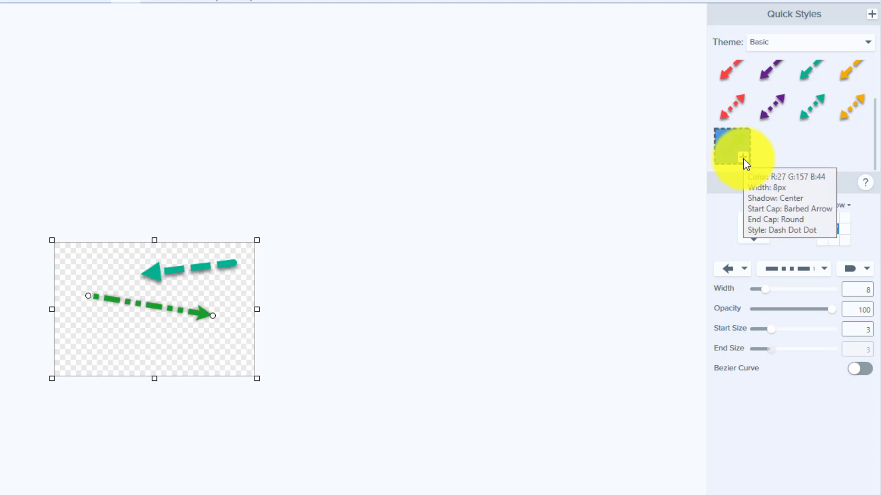
click(743, 158)
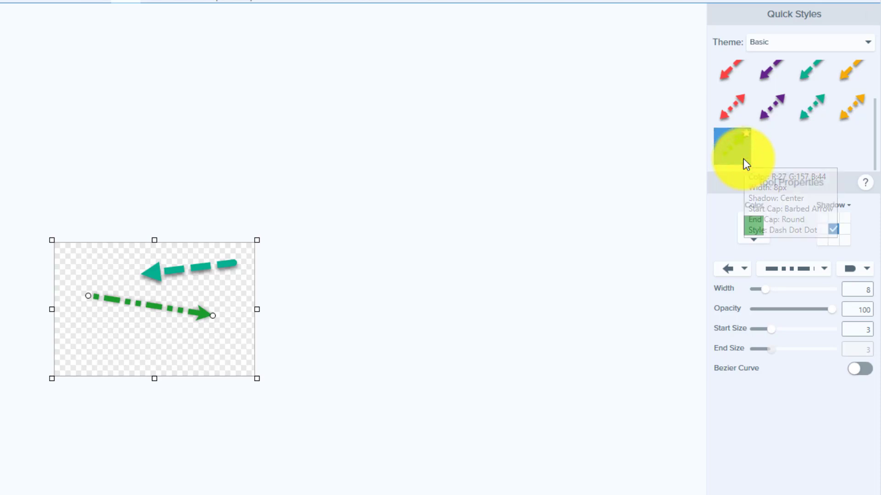
click(776, 117)
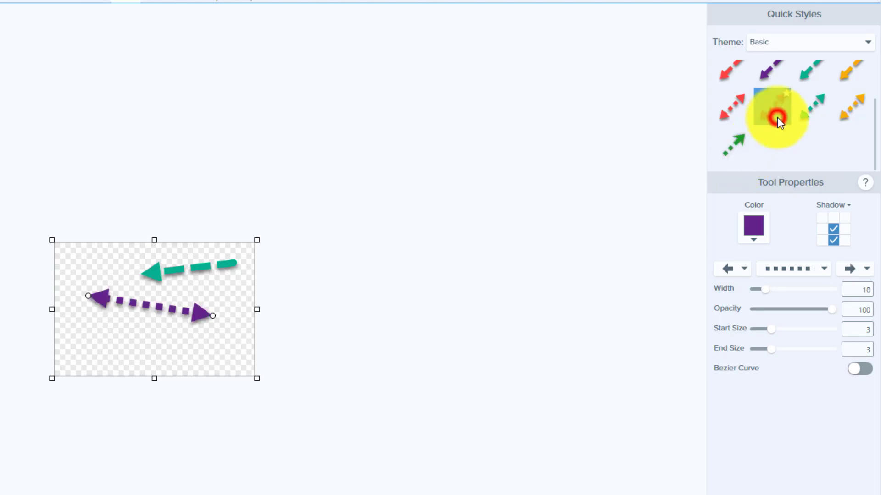
click(743, 144)
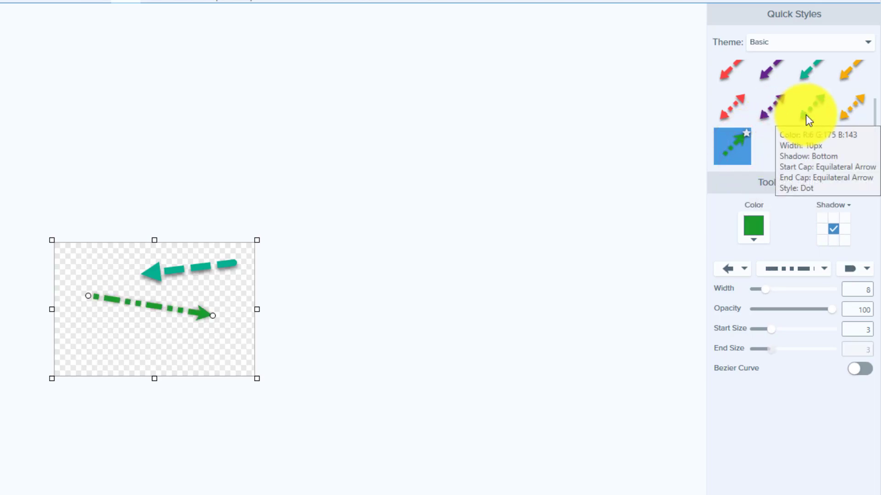
click(805, 114)
click(737, 159)
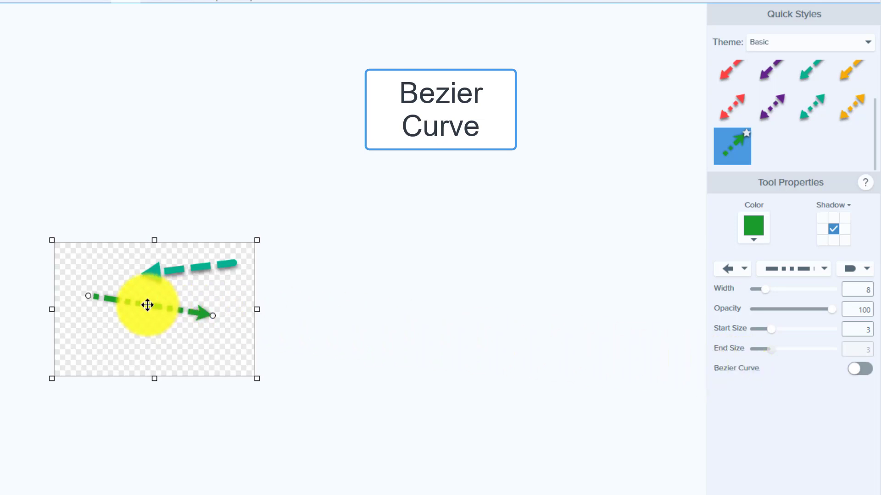
- Move the green dash-dot arrow lower on the canvas, then enable Bezier Curve and bend it into an upward arc
drag(147, 305, 149, 334)
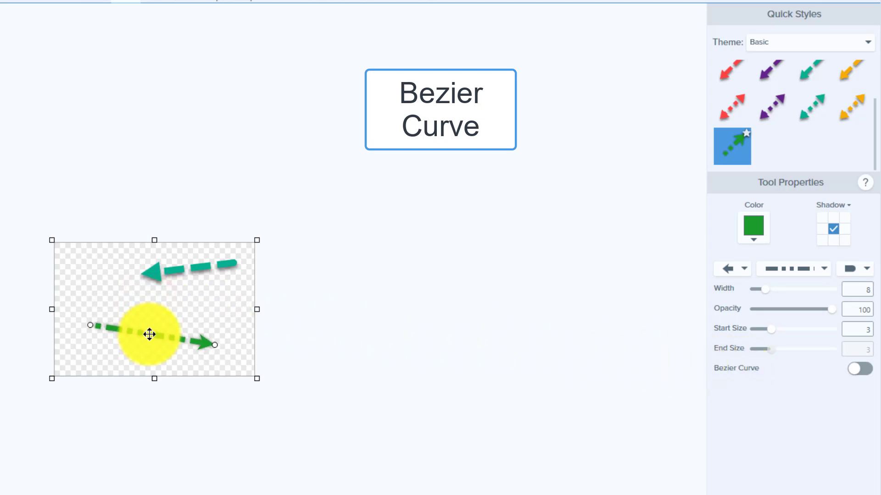
click(858, 368)
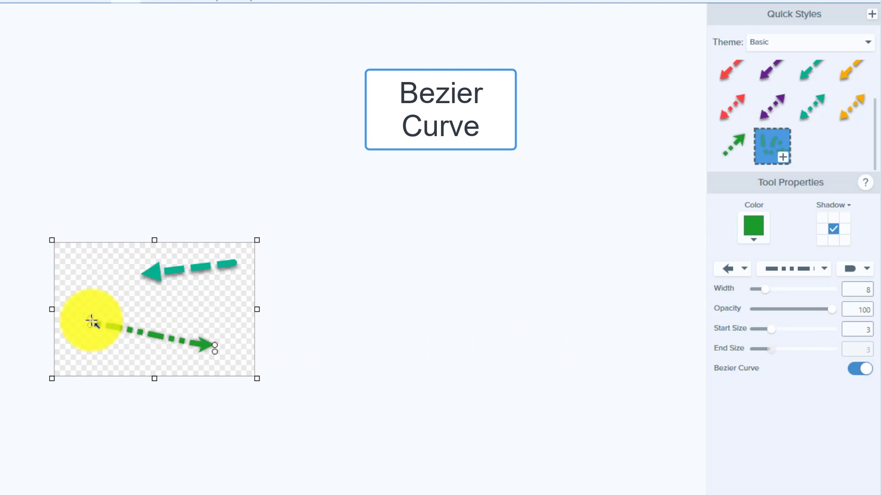
drag(91, 322, 117, 285)
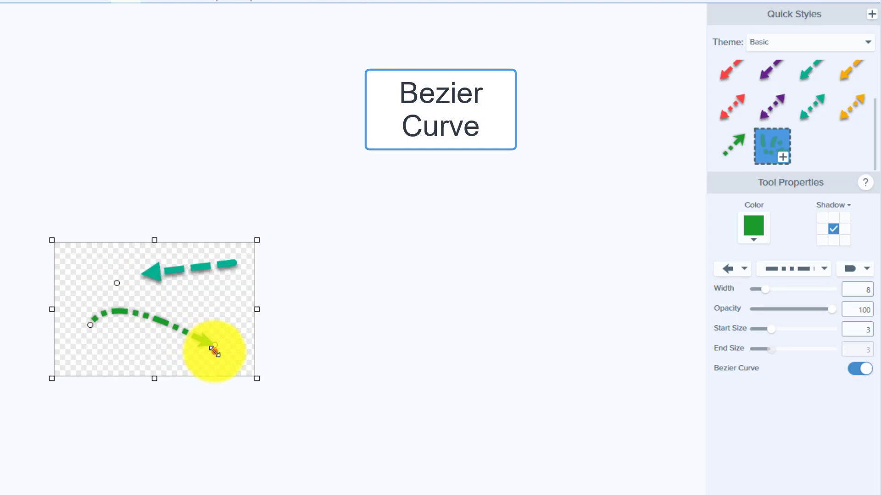
drag(212, 350, 185, 292)
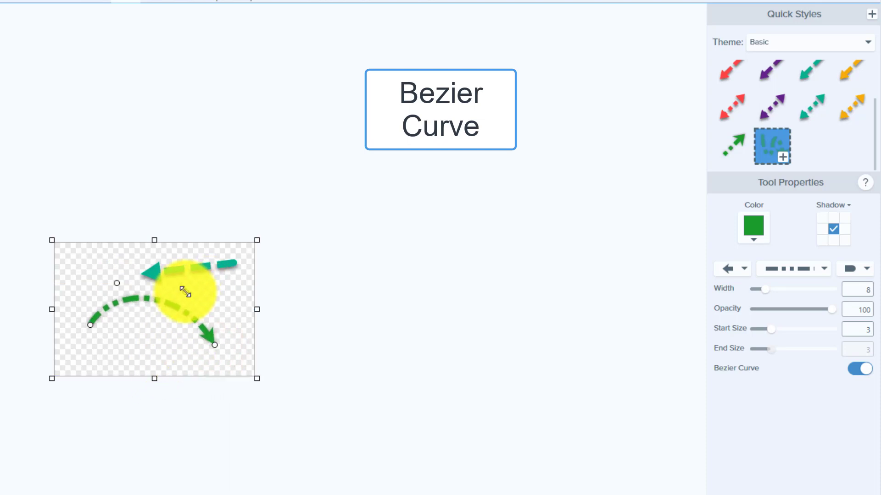
mouse_move(117, 283)
mouse_down()
mouse_move(153, 285)
mouse_move(133, 287)
mouse_up()
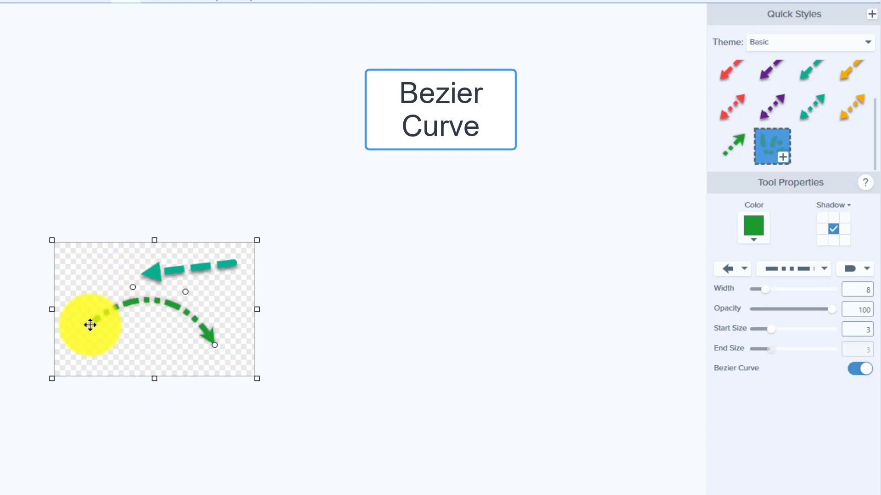
mouse_move(91, 324)
mouse_down()
mouse_move(144, 333)
mouse_move(108, 328)
mouse_move(96, 301)
mouse_move(96, 330)
mouse_move(96, 323)
mouse_up()
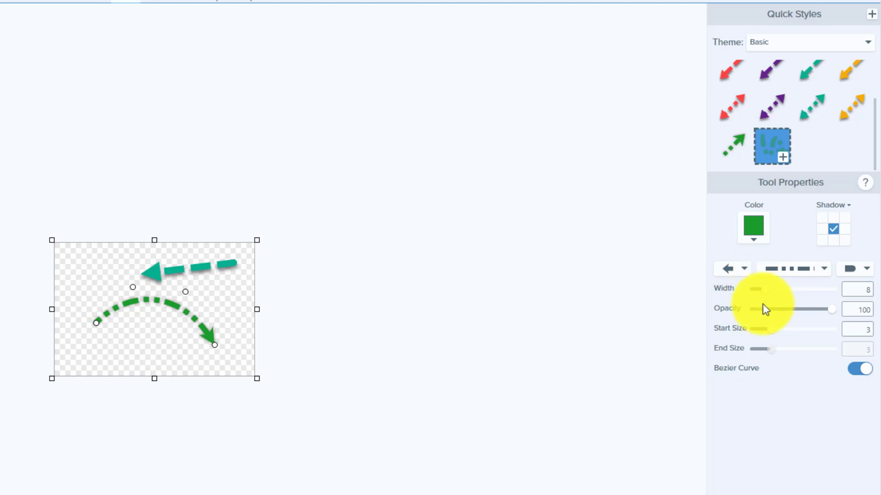
- Adjust the start size of the curved green arrow's head
mouse_move(769, 328)
mouse_down()
mouse_move(778, 328)
mouse_move(761, 329)
mouse_move(789, 326)
mouse_move(768, 329)
mouse_up()
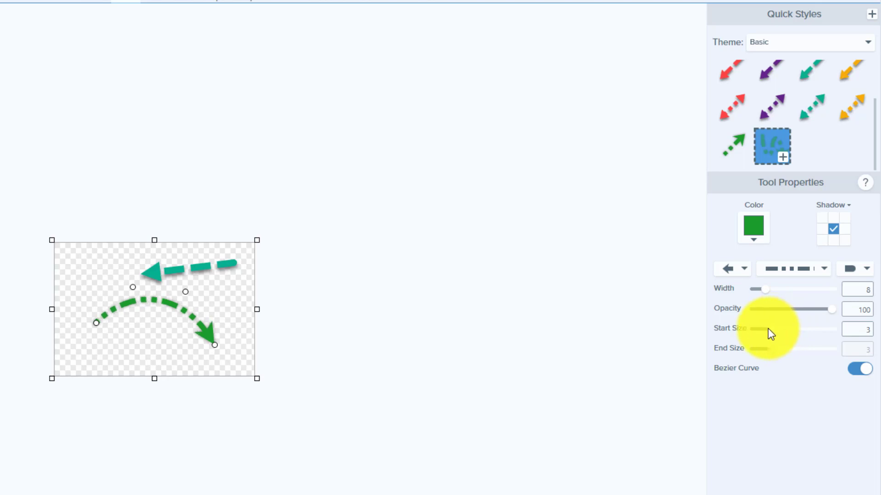